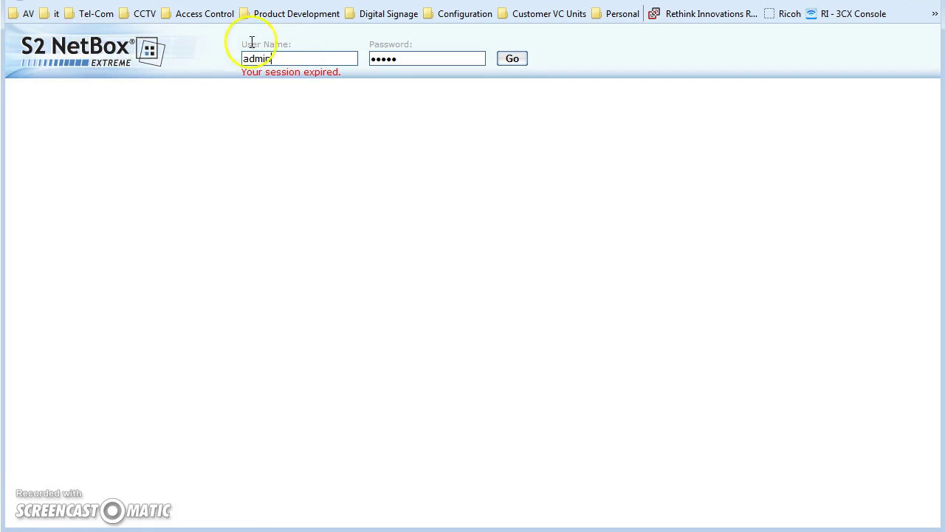
Log in with the administrator user name and saved password
{"action": "double_click", "coordinate": [272, 59]}
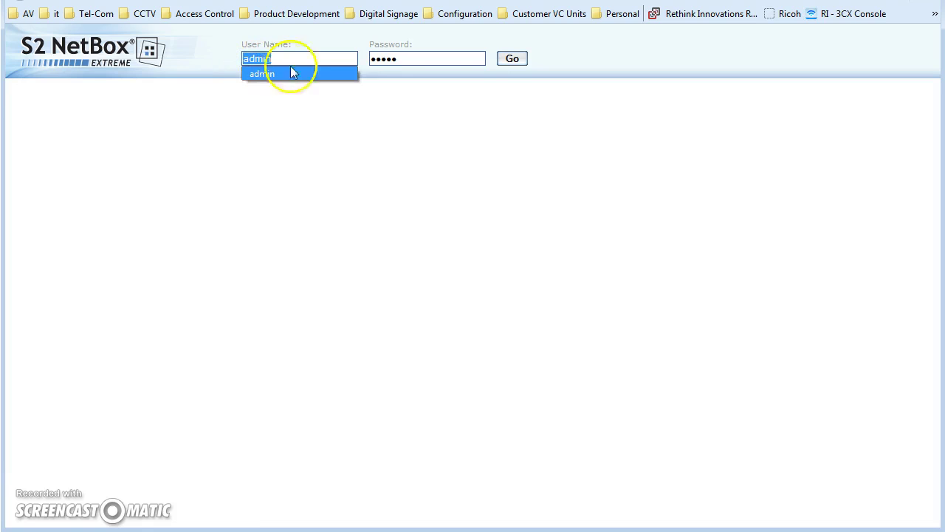
{"action": "left_click", "coordinate": [517, 59]}
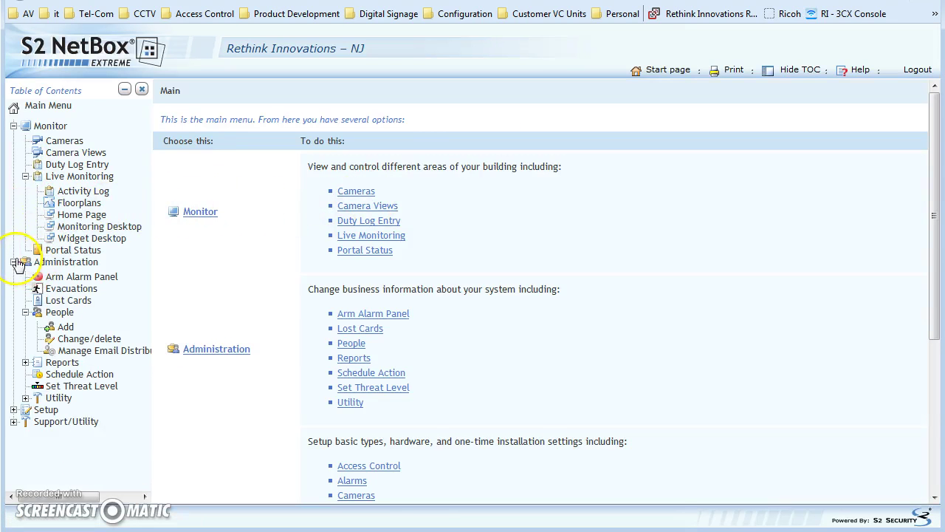
Collapse Administration and Monitor, re-expand Administration, and go to People > Add
{"action": "left_click", "coordinate": [14, 262]}
{"action": "left_click", "coordinate": [14, 126]}
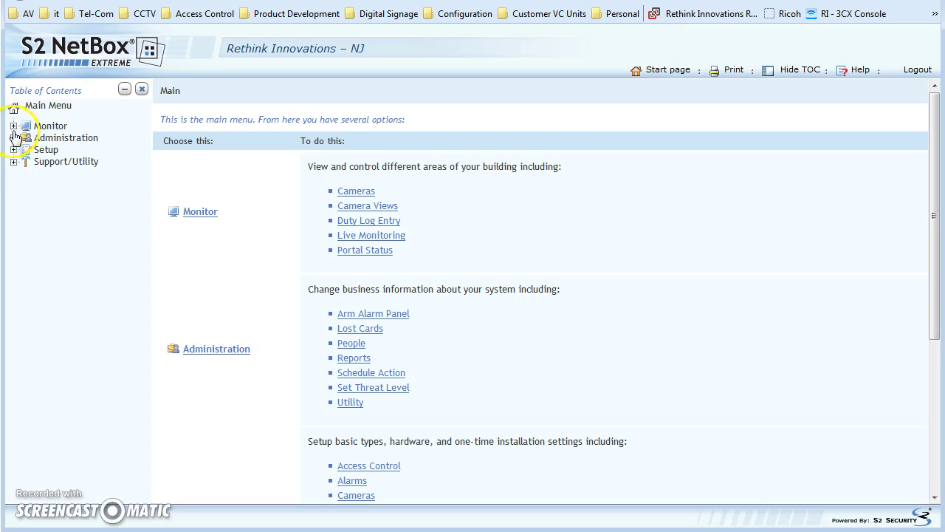
{"action": "left_click", "coordinate": [13, 138]}
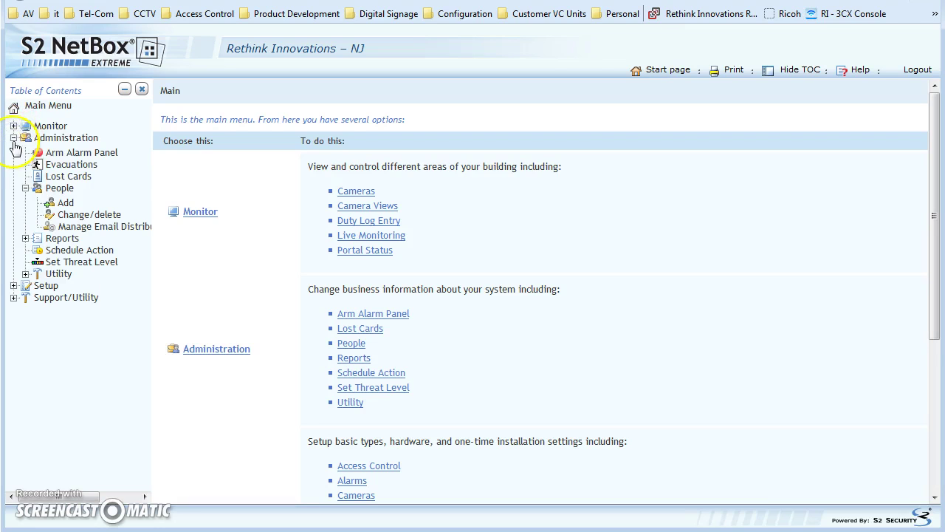
{"action": "left_click", "coordinate": [66, 204]}
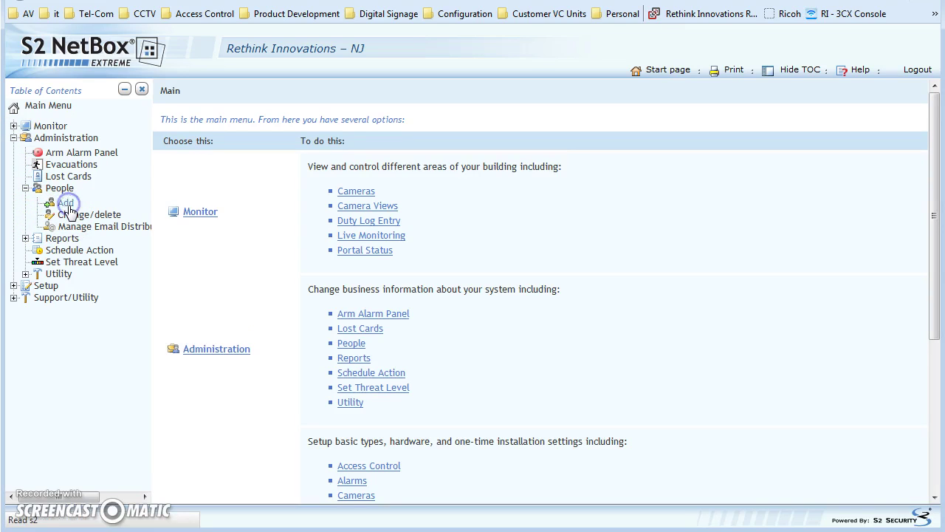
Enter the new person's last and first names in Personal Information
{"action": "left_click", "coordinate": [270, 195]}
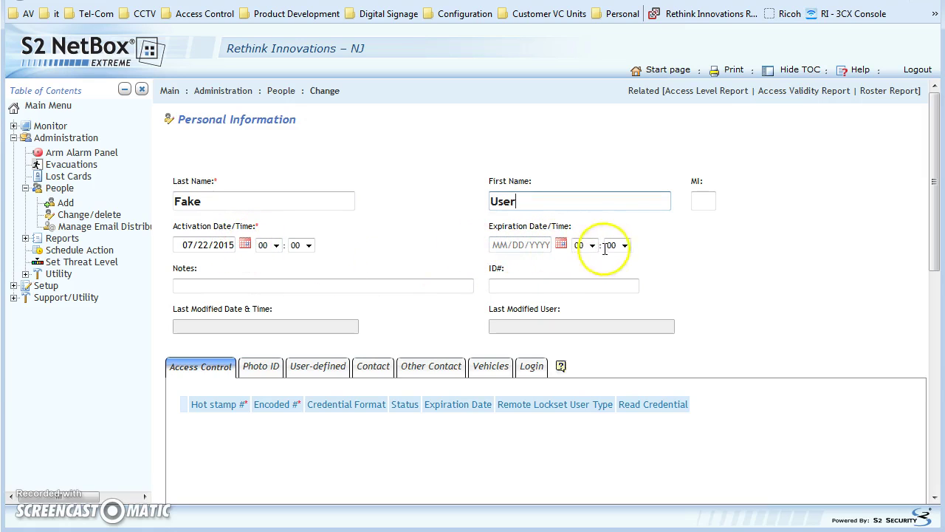
{"action": "scroll", "coordinate": [768, 275], "scroll_direction": "down", "scroll_amount": 3}
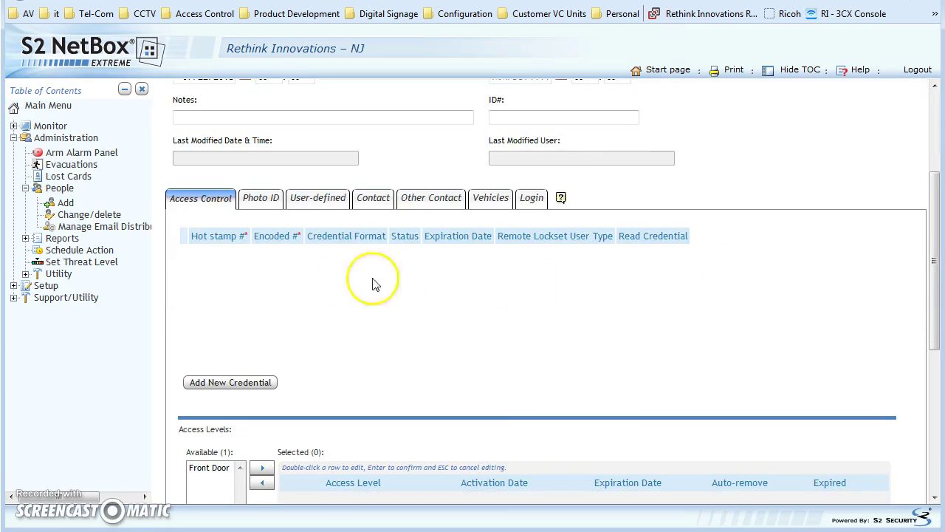
Add a credential with matching hot stamp and encoded numbers, format 26 bit Wiegand
{"action": "left_click", "coordinate": [228, 383]}
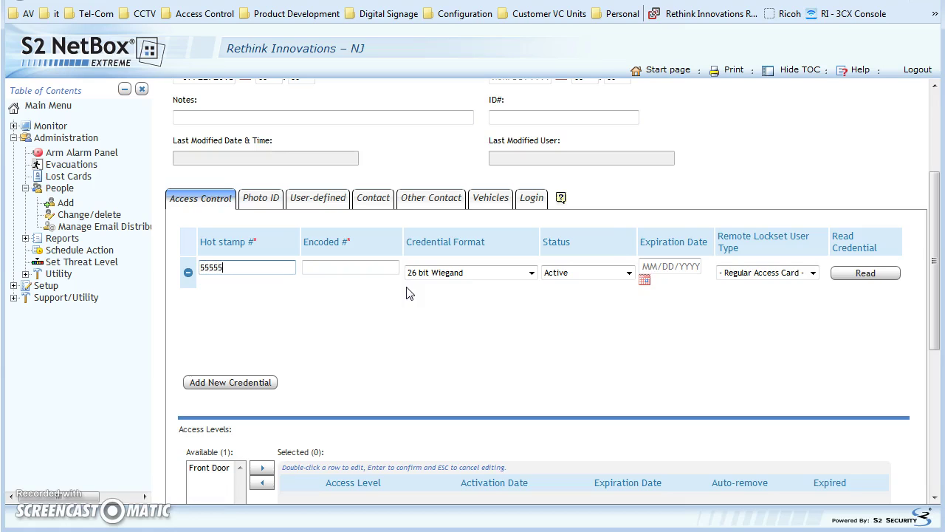
{"action": "key", "text": "Tab"}
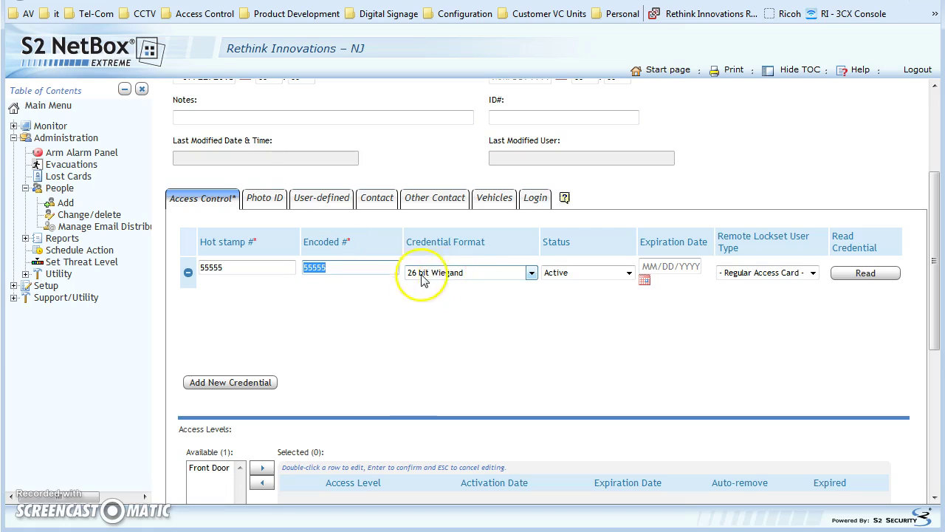
{"action": "left_click", "coordinate": [451, 275]}
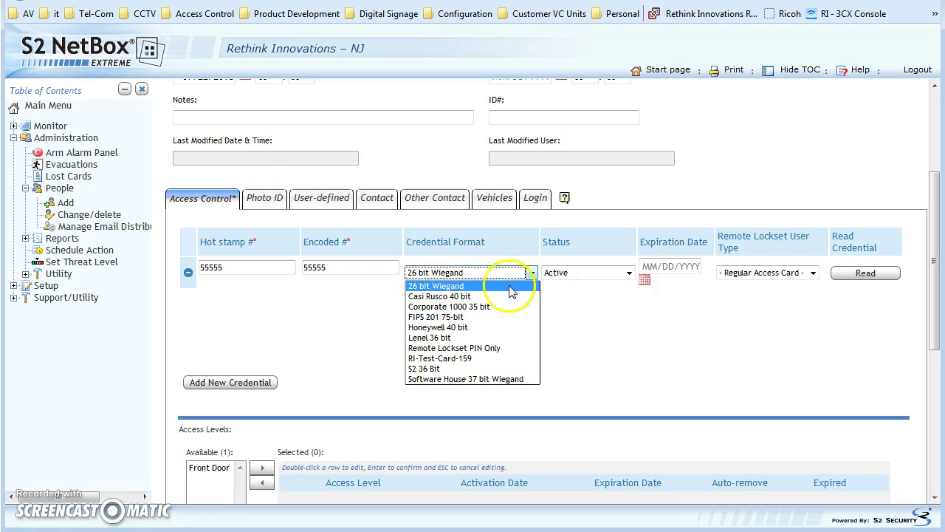
{"action": "left_click", "coordinate": [495, 255]}
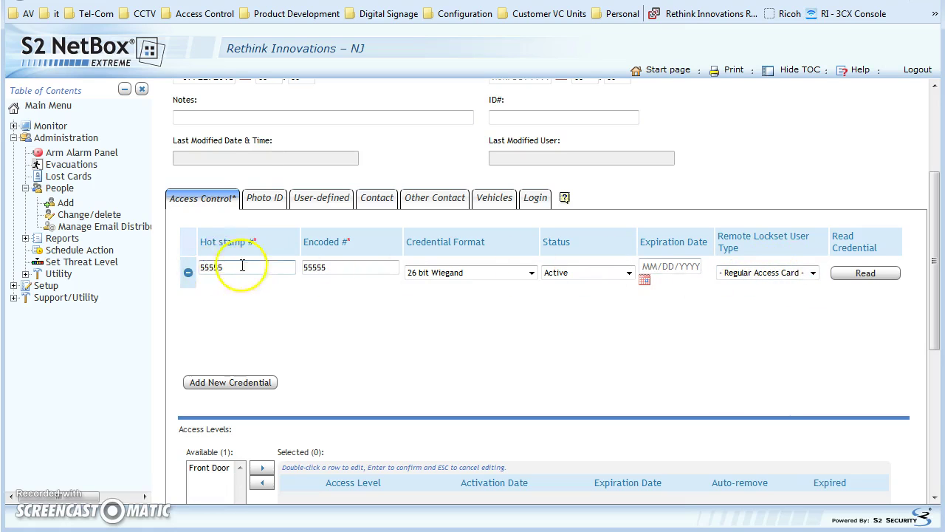
Revoke the first credential, add a fresh one, and cancel issuing it from a card reader
{"action": "left_click", "coordinate": [189, 274]}
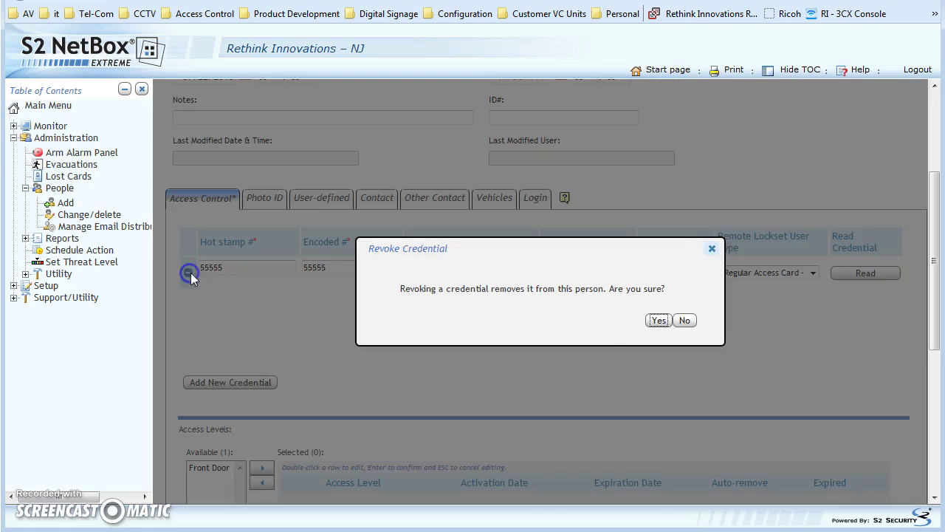
{"action": "left_click", "coordinate": [659, 320]}
{"action": "left_click", "coordinate": [228, 382]}
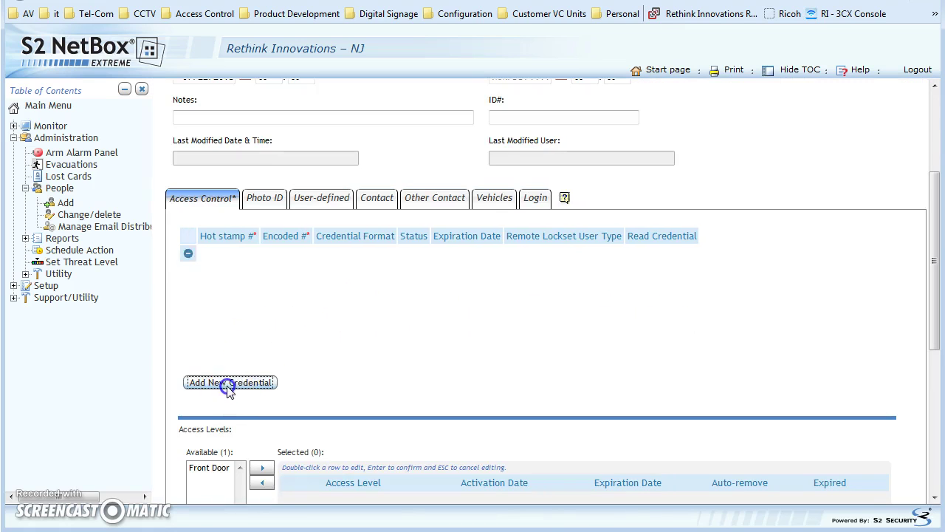
{"action": "left_click", "coordinate": [864, 274]}
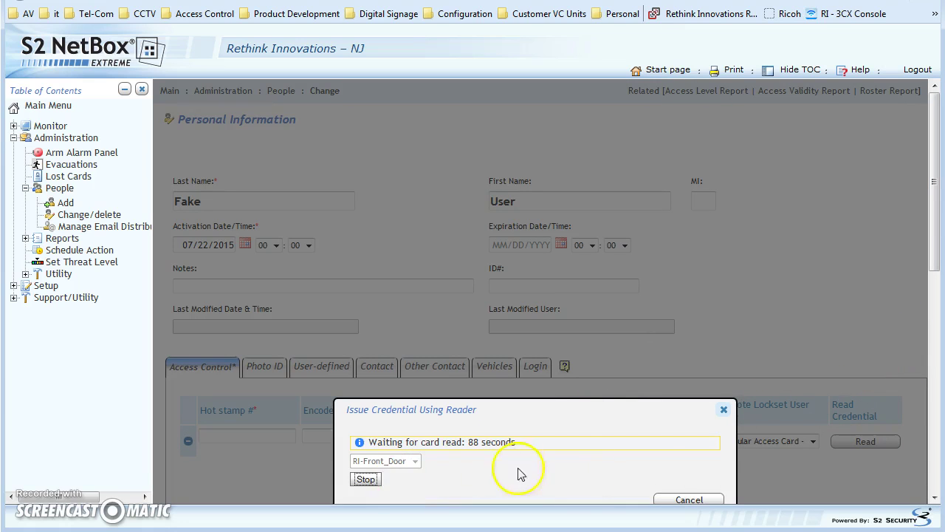
{"action": "left_click", "coordinate": [366, 480]}
{"action": "left_click", "coordinate": [684, 500]}
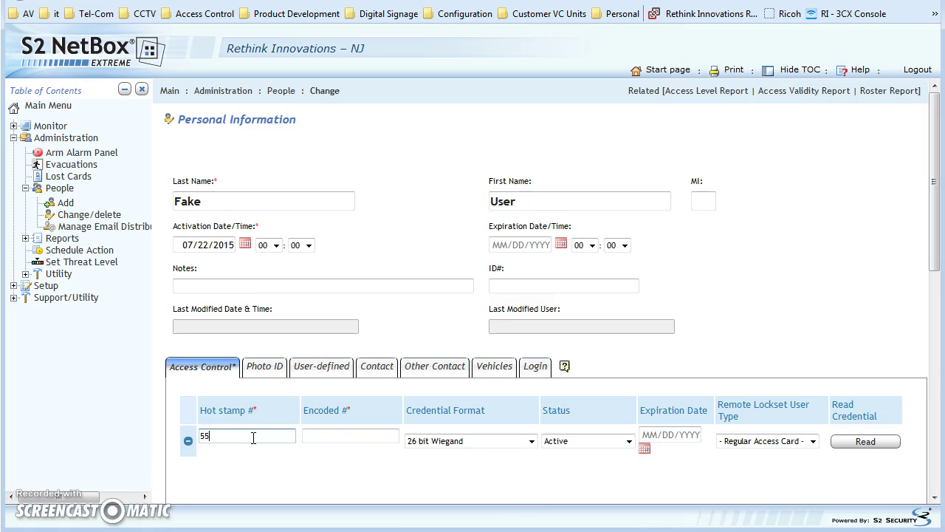
Set the credential's hot stamp and encoded numbers to 55555
{"action": "left_click", "coordinate": [253, 437]}
{"action": "type", "text": "55555"}
{"action": "key", "text": "Tab"}
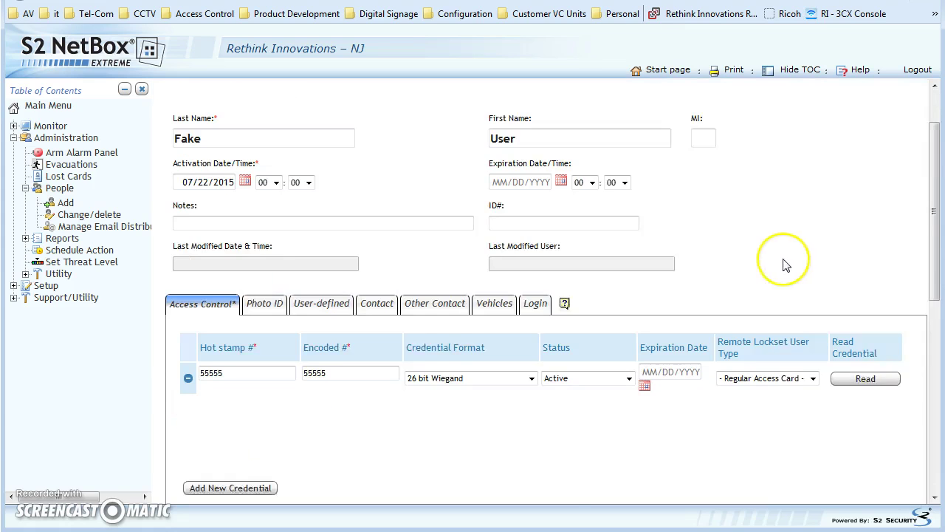
{"action": "scroll", "coordinate": [785, 263], "scroll_direction": "down", "scroll_amount": 1}
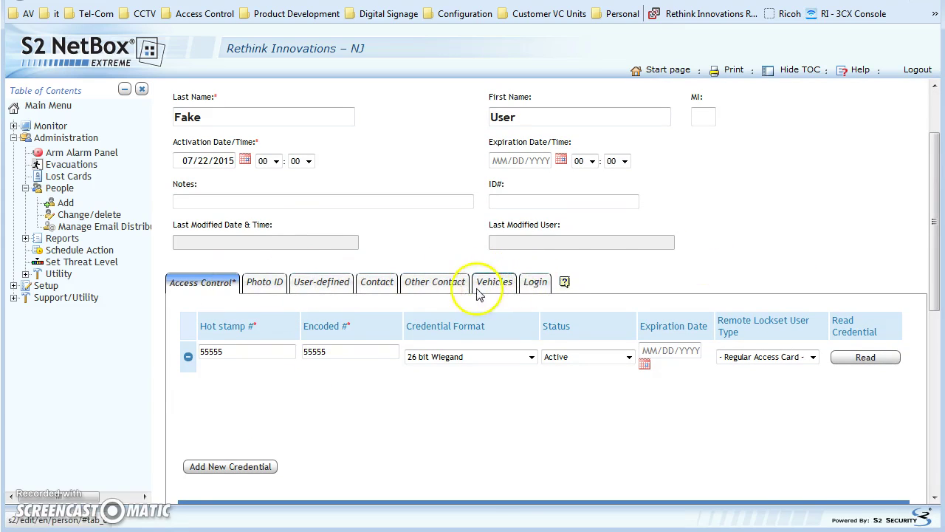
{"action": "scroll", "coordinate": [831, 224], "scroll_direction": "down", "scroll_amount": 3}
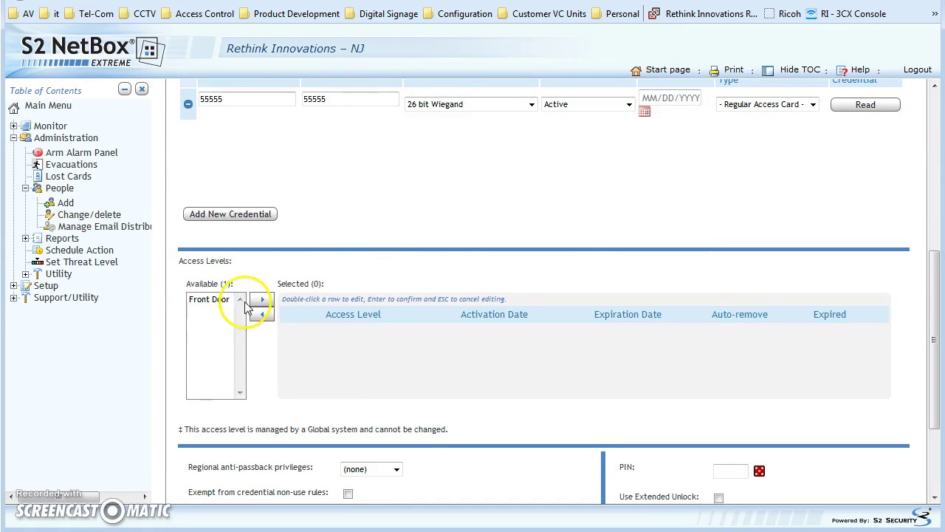
Move Front Door from Available to Selected access levels and save the person
{"action": "left_click", "coordinate": [209, 303]}
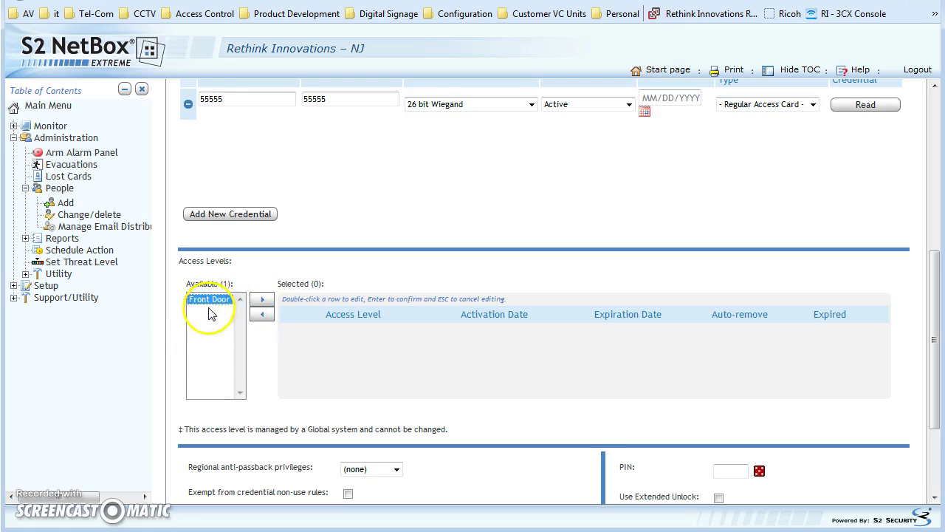
{"action": "left_click", "coordinate": [260, 301]}
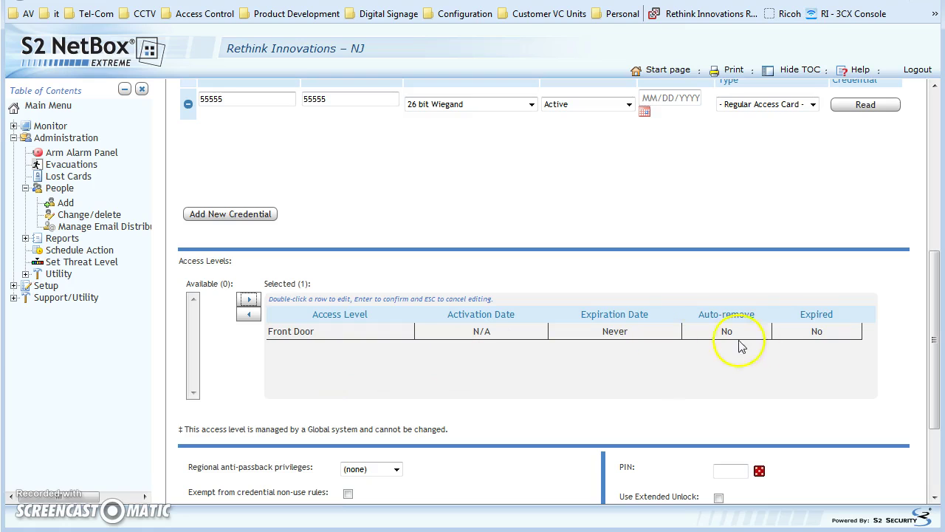
{"action": "left_click", "coordinate": [908, 347]}
{"action": "scroll", "coordinate": [909, 350], "scroll_direction": "down", "scroll_amount": 3}
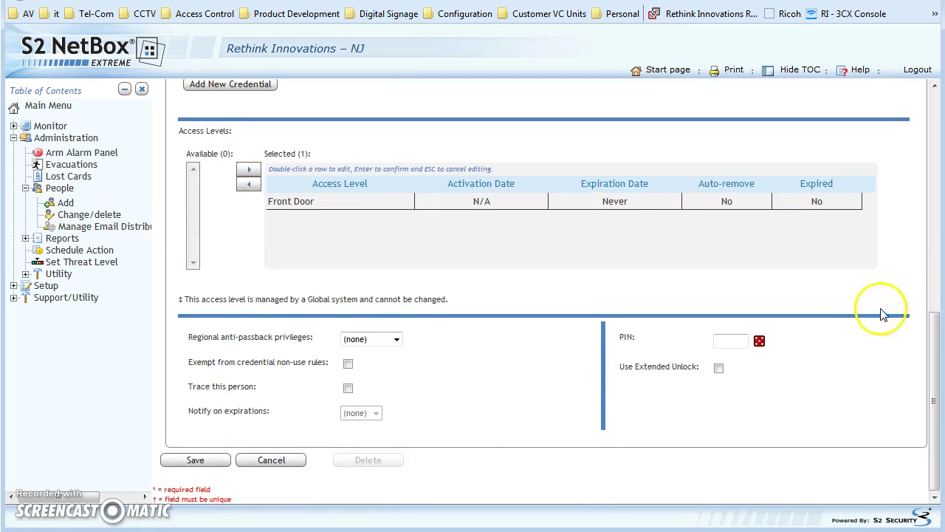
{"action": "left_click", "coordinate": [196, 460]}
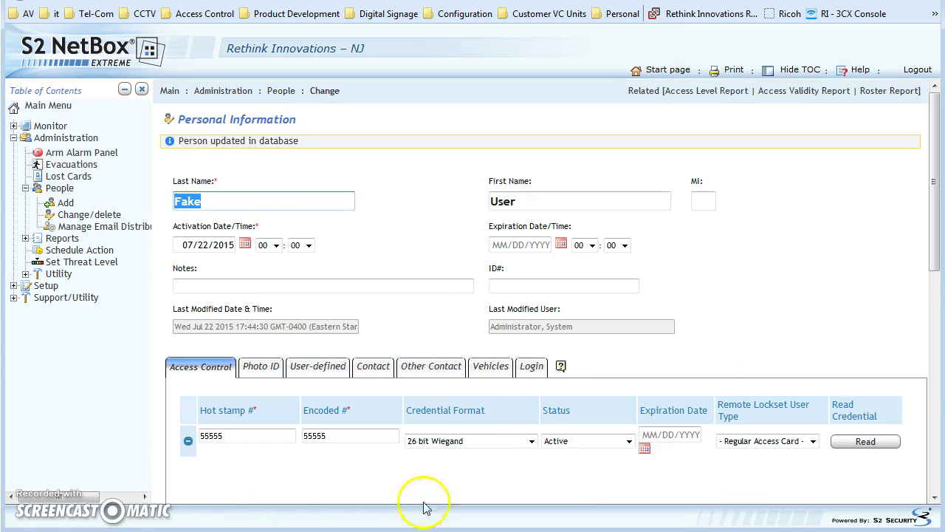
Search People > Change/delete to list all 9 people, including the new test person
{"action": "scroll", "coordinate": [786, 322], "scroll_direction": "down", "scroll_amount": 1}
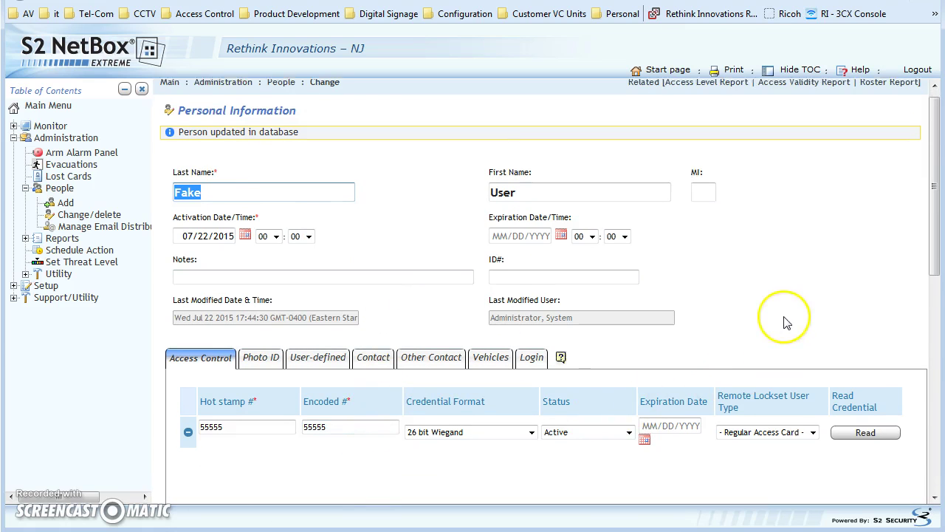
{"action": "scroll", "coordinate": [786, 322], "scroll_direction": "down", "scroll_amount": 9}
{"action": "scroll", "coordinate": [722, 348], "scroll_direction": "up", "scroll_amount": 10}
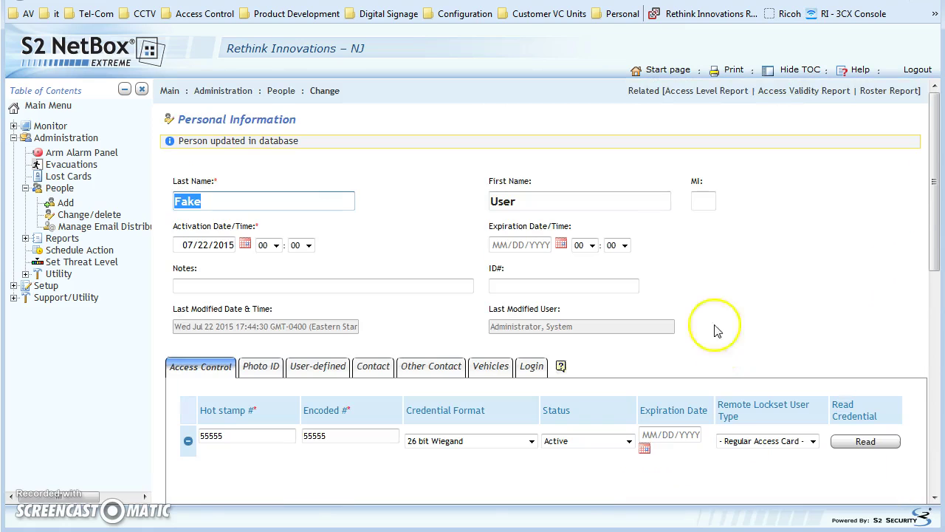
{"action": "left_click", "coordinate": [68, 214]}
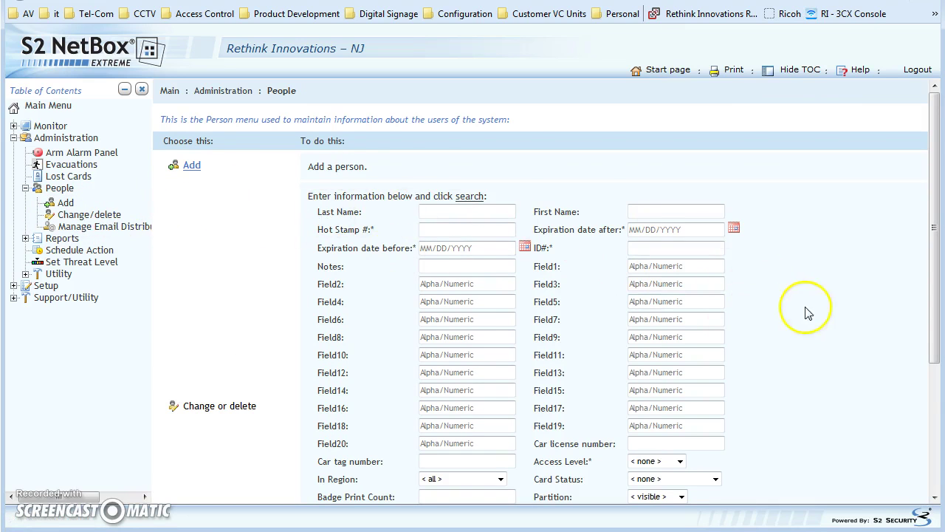
{"action": "scroll", "coordinate": [806, 313], "scroll_direction": "down", "scroll_amount": 3}
{"action": "left_click", "coordinate": [365, 439]}
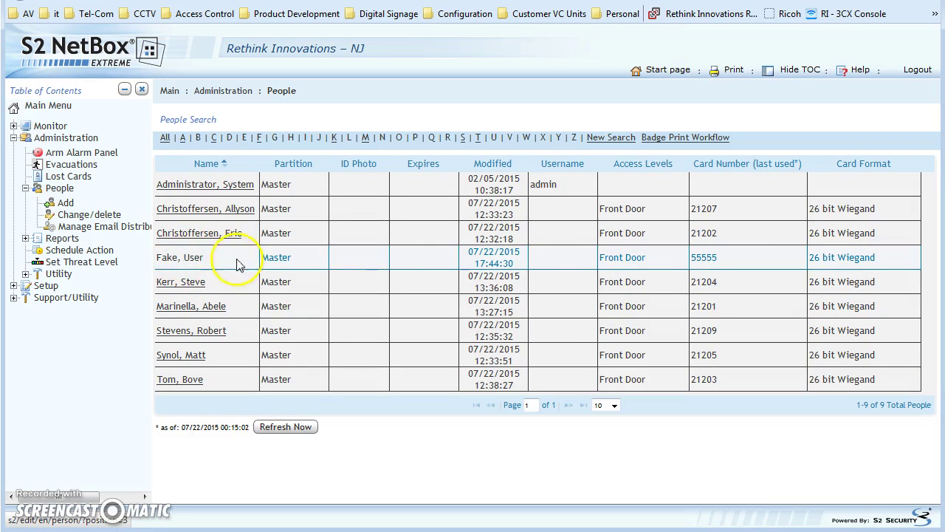
Open the test person's record and revoke their 55555 credential
{"action": "left_click", "coordinate": [171, 260]}
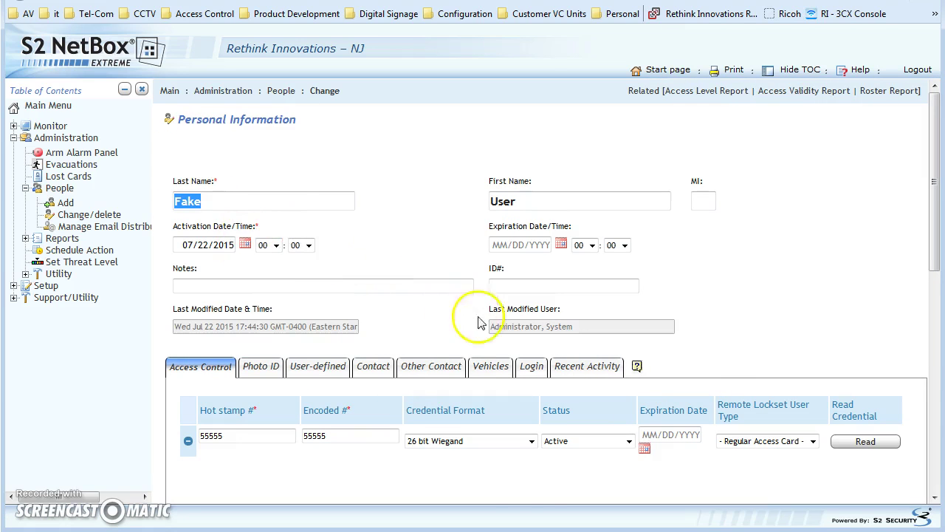
{"action": "scroll", "coordinate": [631, 371], "scroll_direction": "down", "scroll_amount": 1}
{"action": "scroll", "coordinate": [421, 363], "scroll_direction": "down", "scroll_amount": 3}
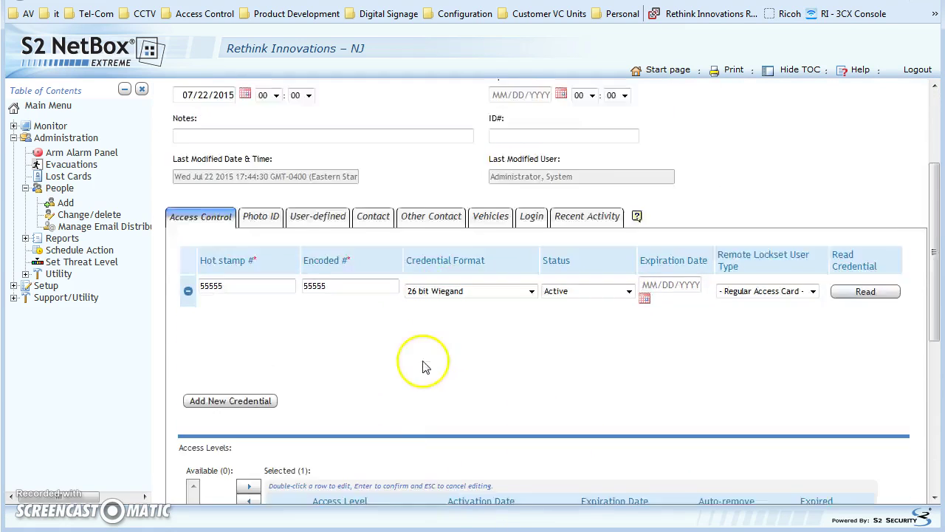
{"action": "scroll", "coordinate": [380, 332], "scroll_direction": "up", "scroll_amount": 2}
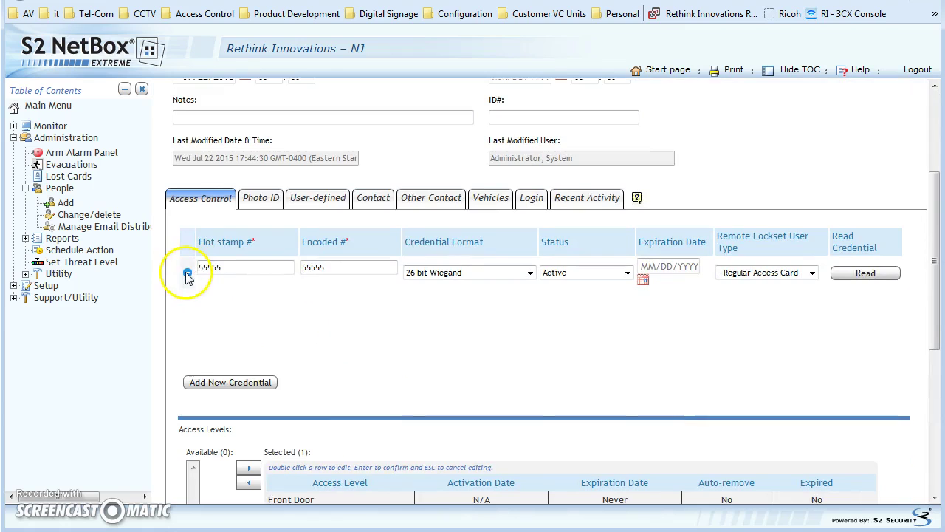
{"action": "left_click", "coordinate": [188, 274]}
{"action": "left_click", "coordinate": [657, 321]}
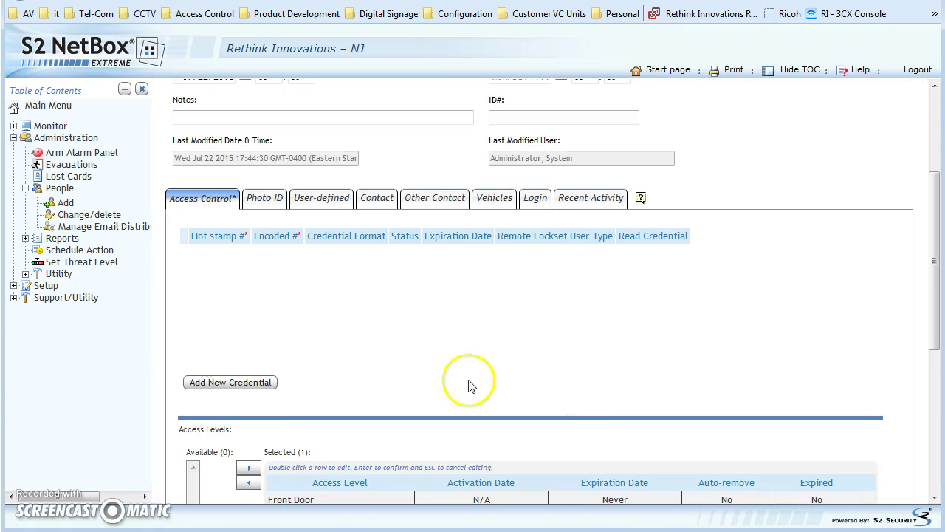
Delete the person's record and re-run the search, now showing 8 people
{"action": "scroll", "coordinate": [481, 392], "scroll_direction": "down", "scroll_amount": 4}
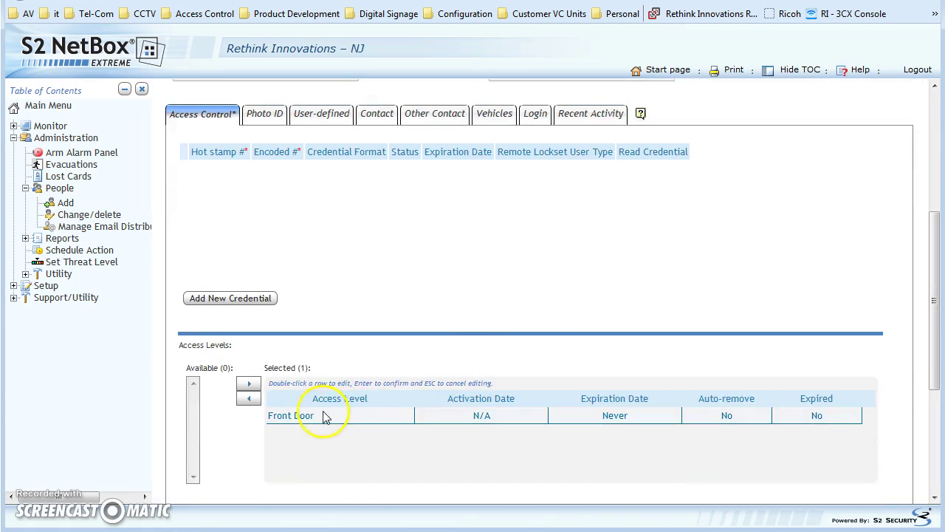
{"action": "left_click", "coordinate": [381, 461]}
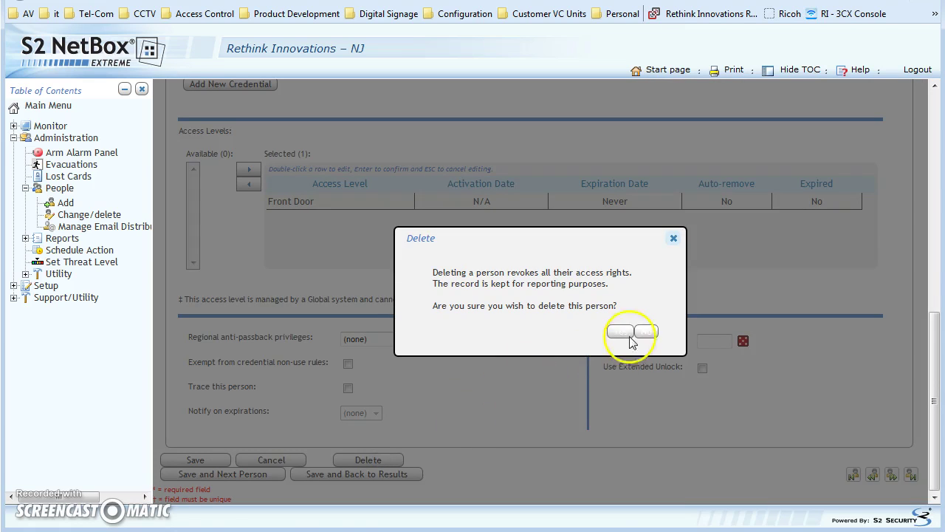
{"action": "left_click", "coordinate": [618, 332]}
{"action": "left_click", "coordinate": [103, 214]}
{"action": "scroll", "coordinate": [527, 415], "scroll_direction": "down", "scroll_amount": 3}
{"action": "left_click", "coordinate": [369, 443]}
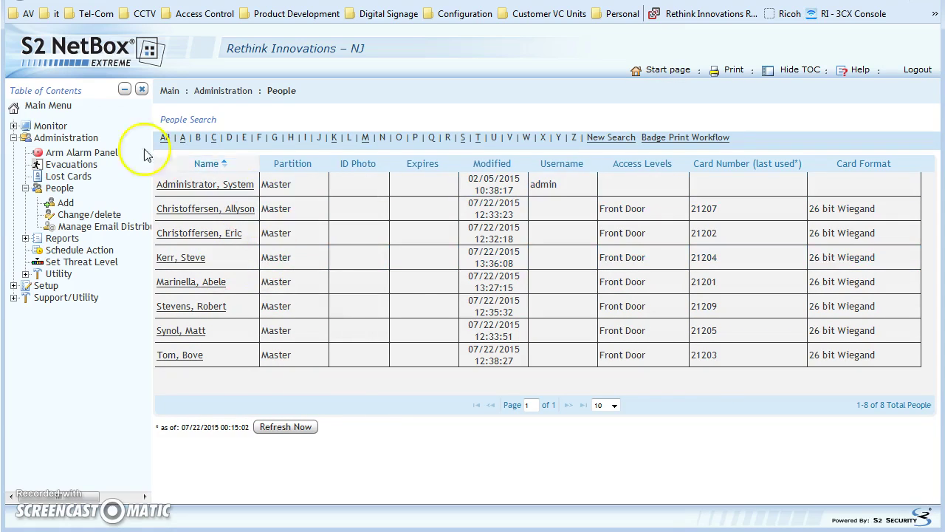
Expand Monitor and go to Live Monitoring > Activity Log
{"action": "left_click", "coordinate": [13, 127]}
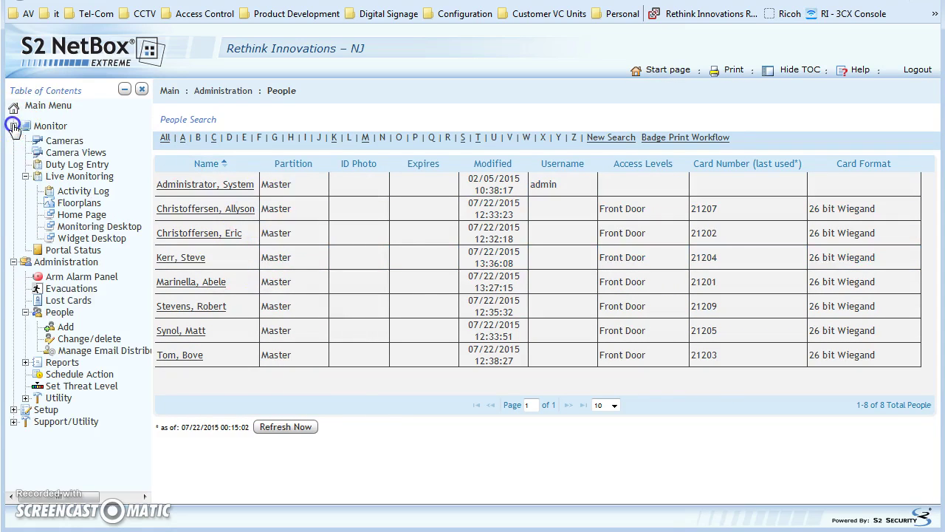
{"action": "left_click", "coordinate": [76, 192]}
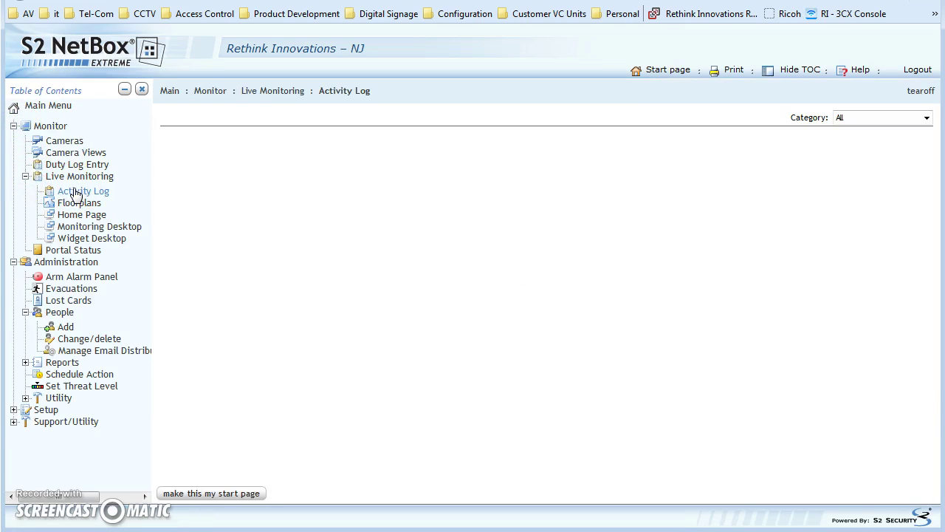